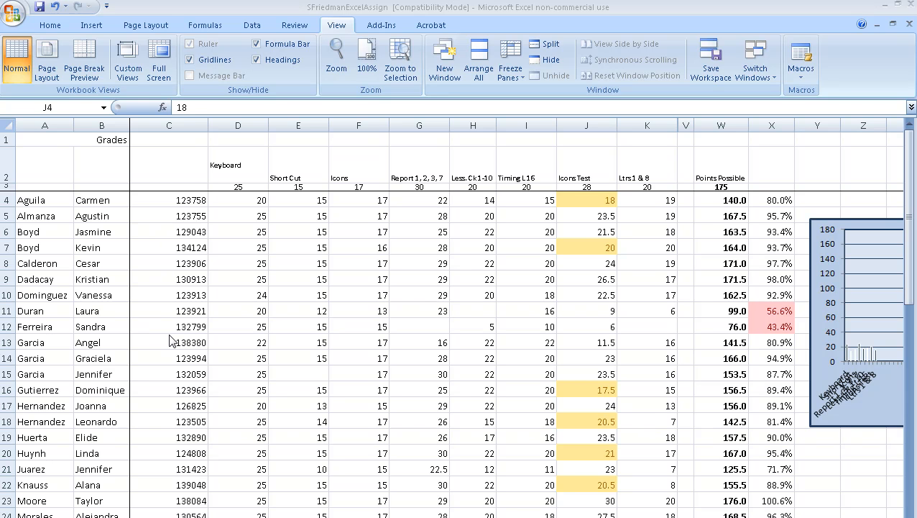
- Rotate the heading text in cells D2:X2 to a vertical orientation of 90 degrees
click(57, 31)
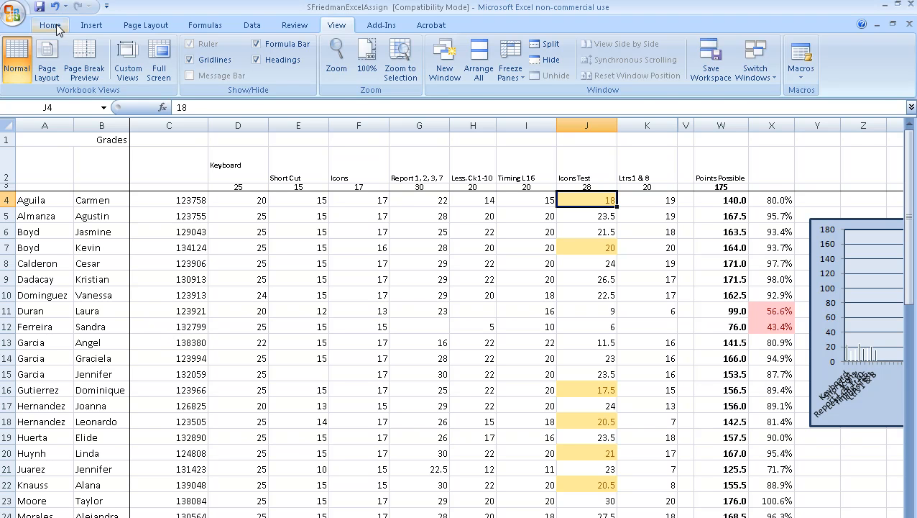
click(57, 24)
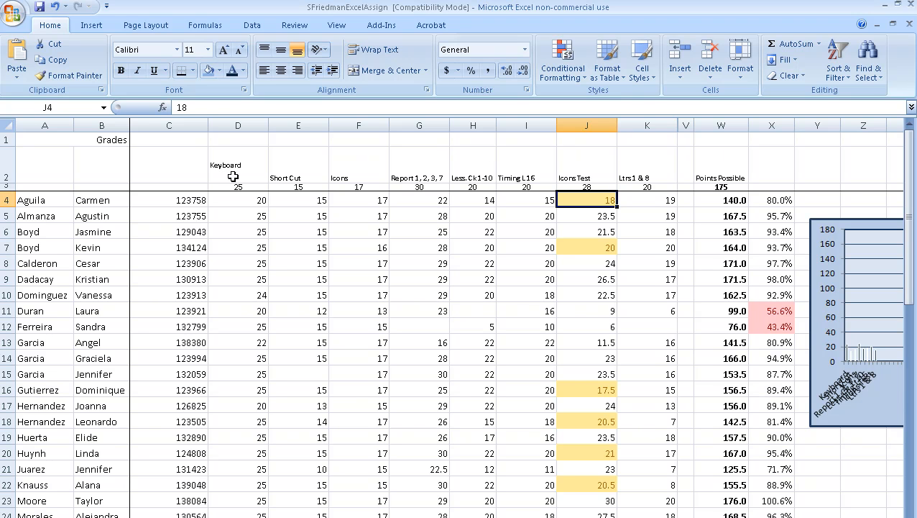
drag(233, 176, 697, 168)
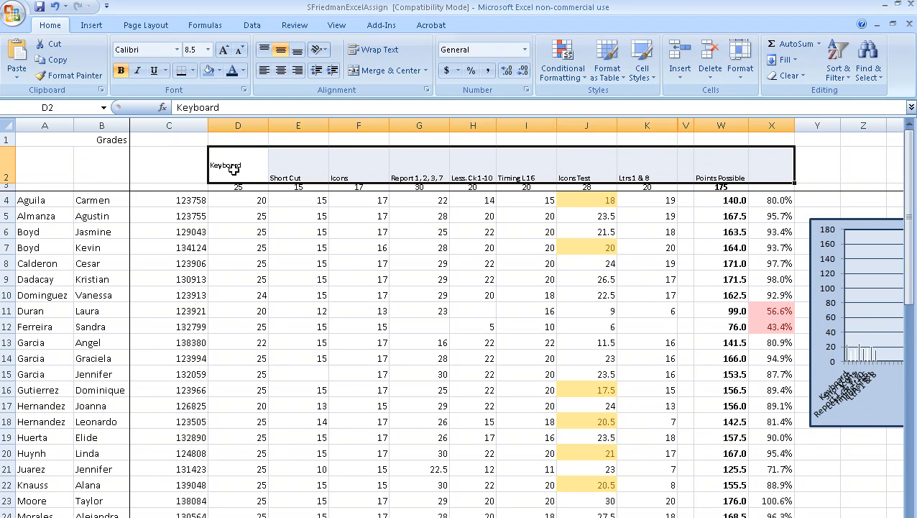
click(175, 170)
drag(234, 178, 184, 166)
click(254, 165)
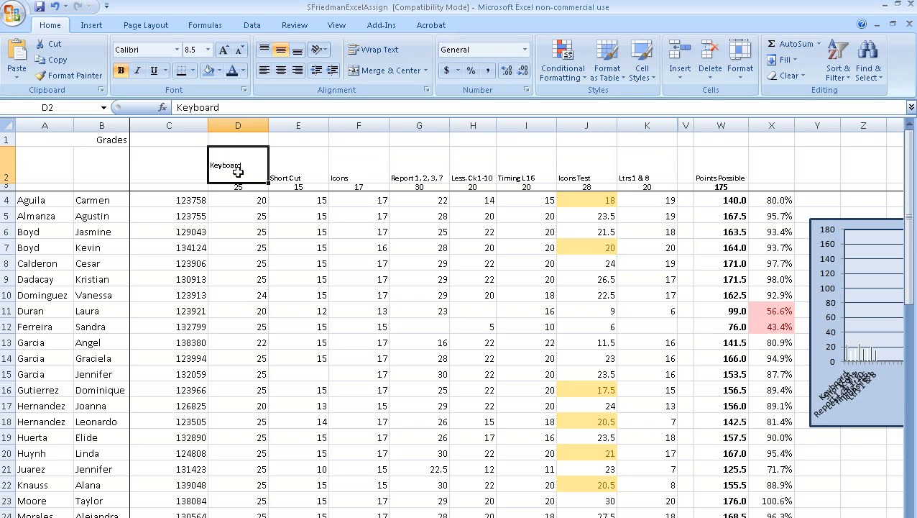
drag(235, 166, 758, 170)
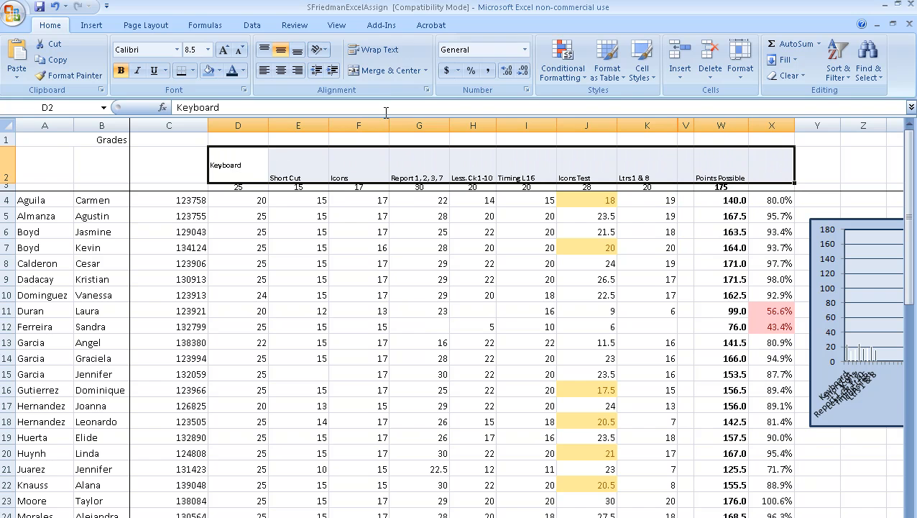
click(426, 90)
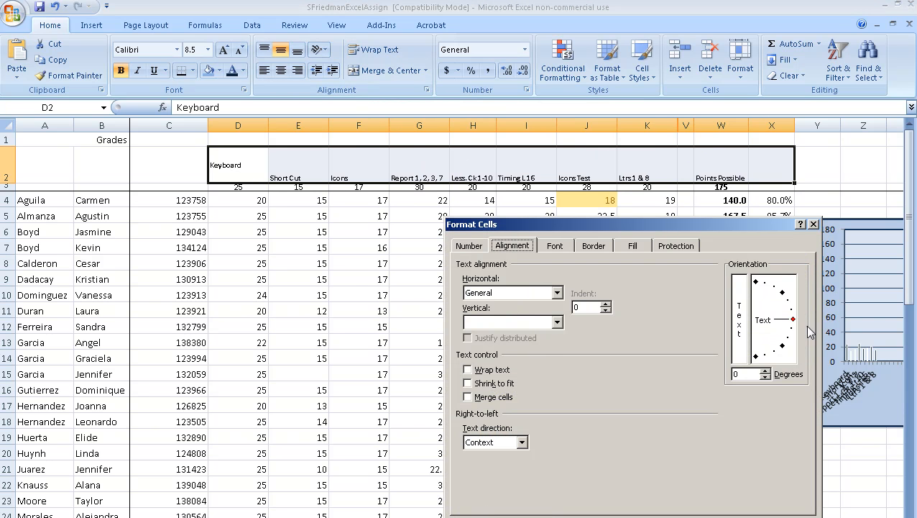
click(756, 283)
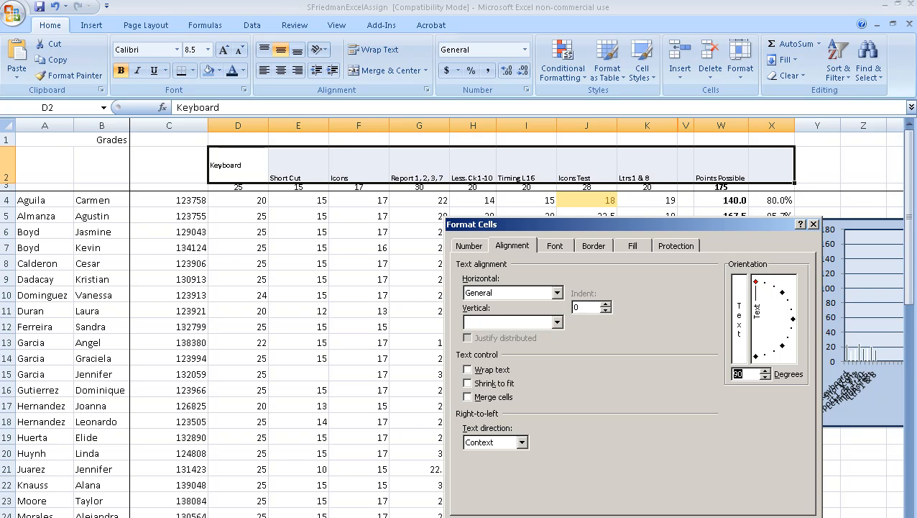
click(717, 515)
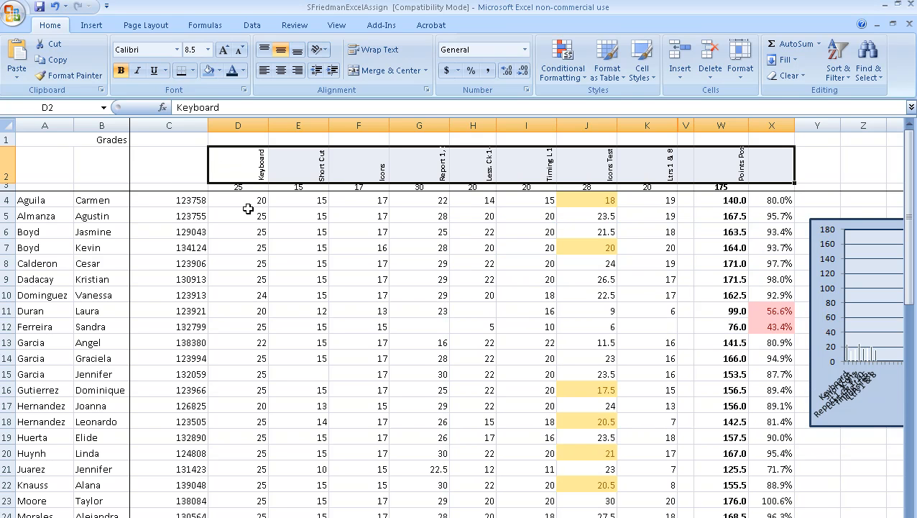
click(418, 325)
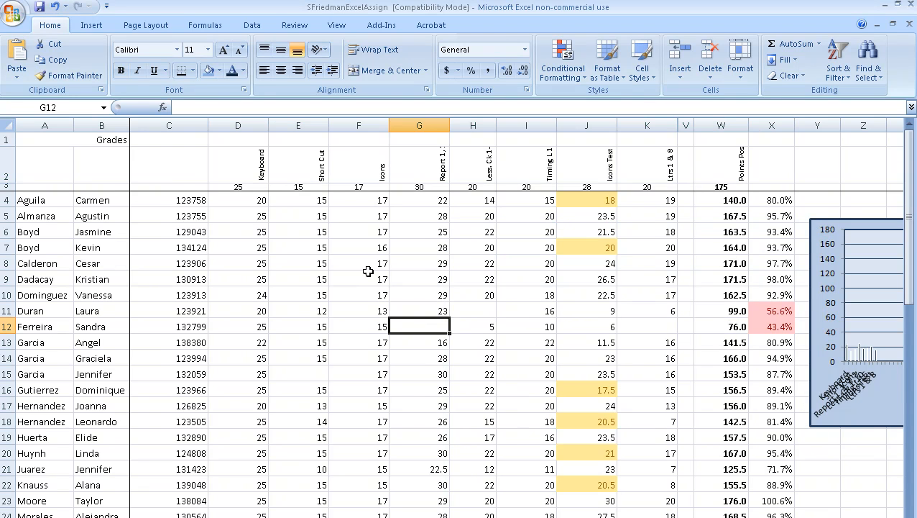
- Turn on text wrapping for the rotated headings in D2:X2 and check the individual heading cells
click(248, 167)
click(295, 167)
click(360, 168)
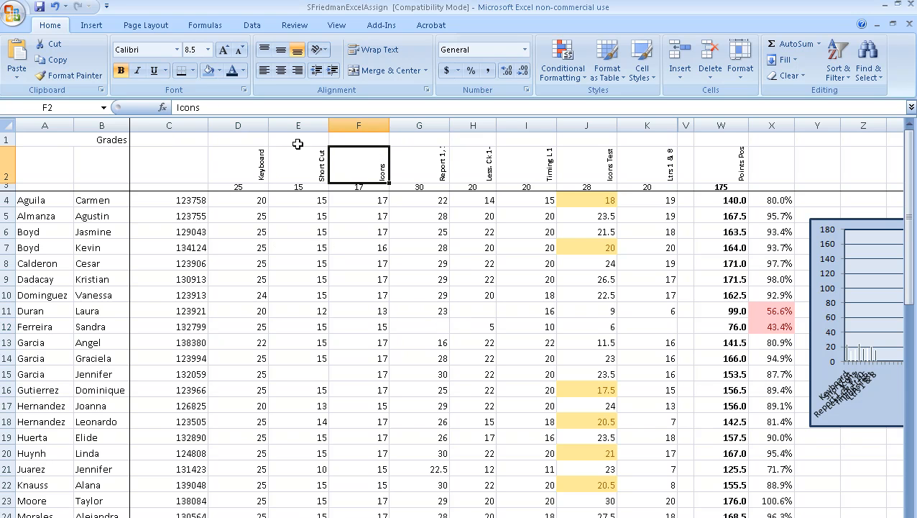
click(243, 165)
drag(273, 165, 764, 153)
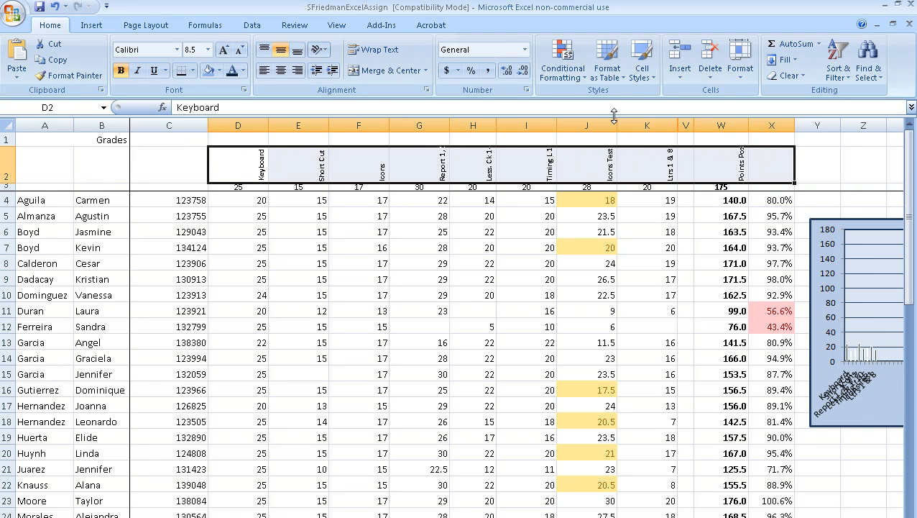
click(426, 89)
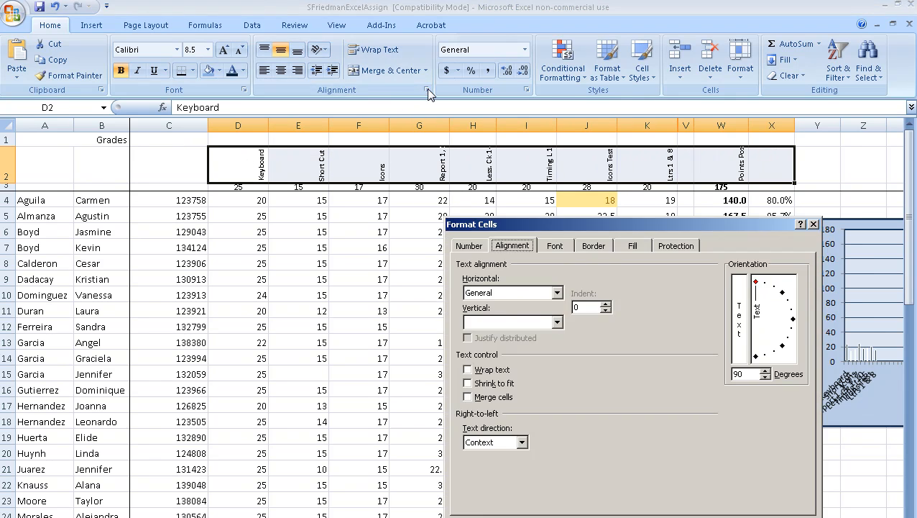
click(468, 371)
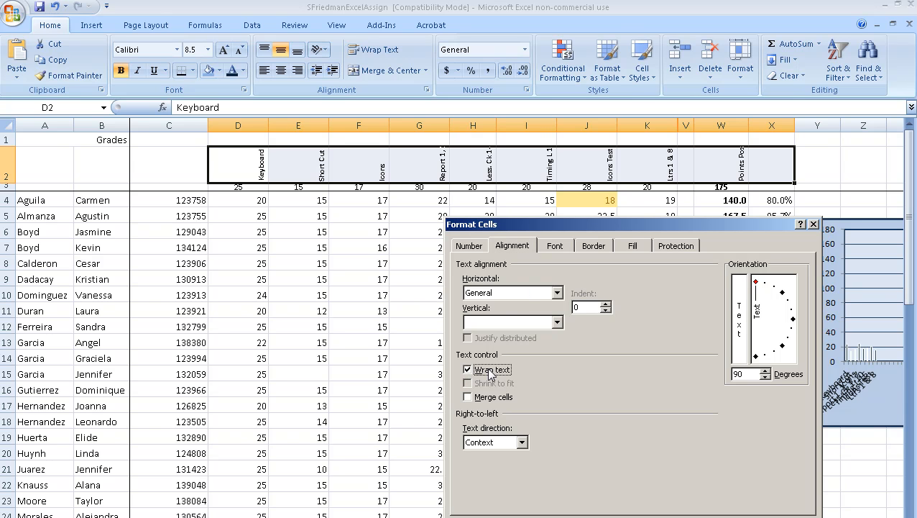
key(Return)
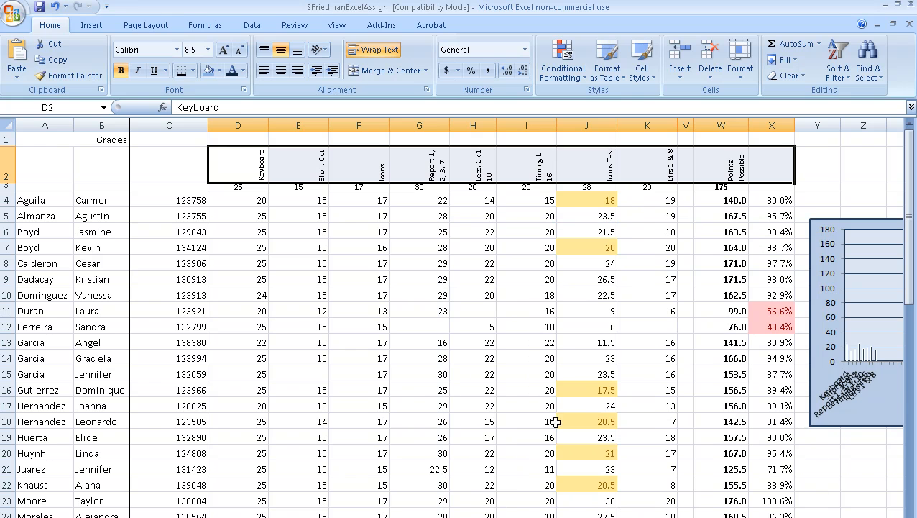
click(434, 171)
click(475, 168)
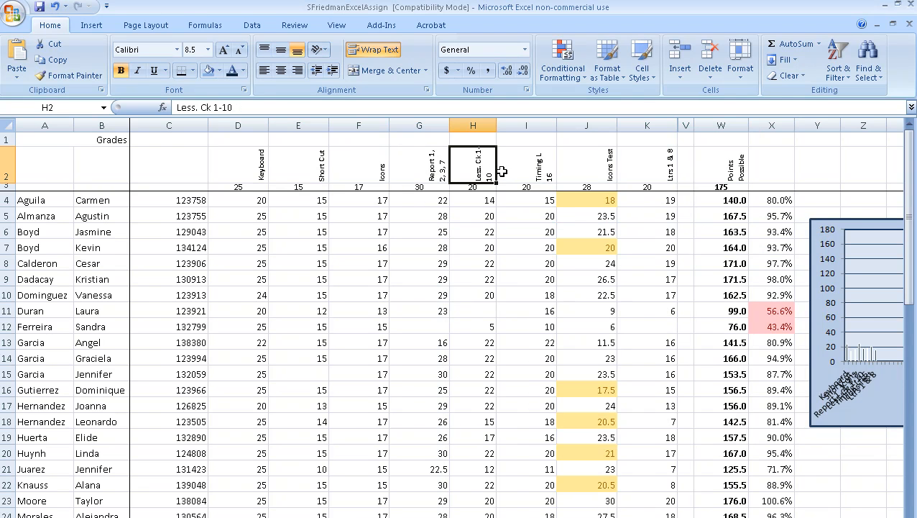
click(517, 175)
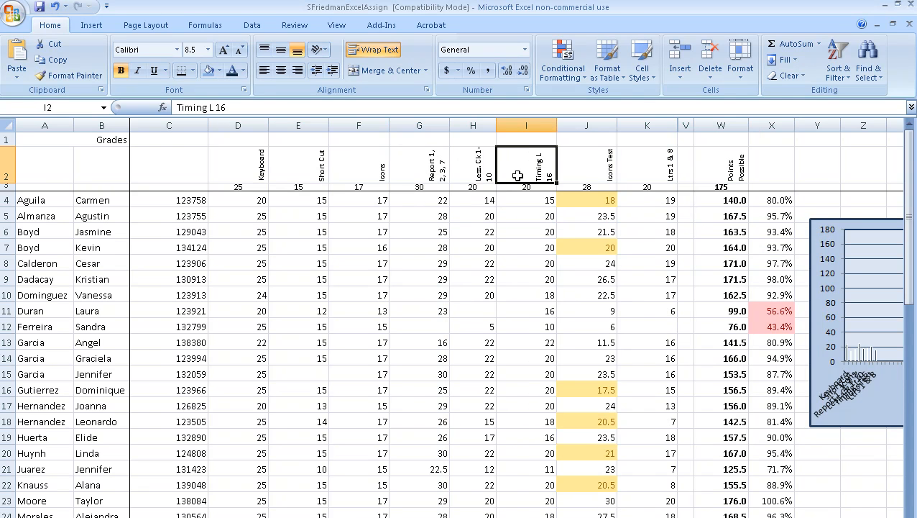
click(582, 171)
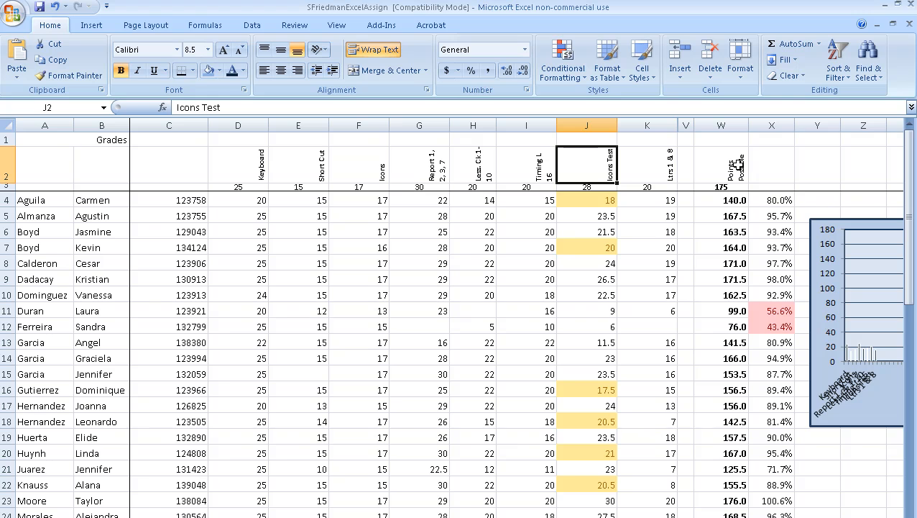
- Narrow columns D, E and F to fit their rotated headings, making column D about 3.43 wide
click(267, 126)
click(328, 125)
drag(271, 125, 231, 125)
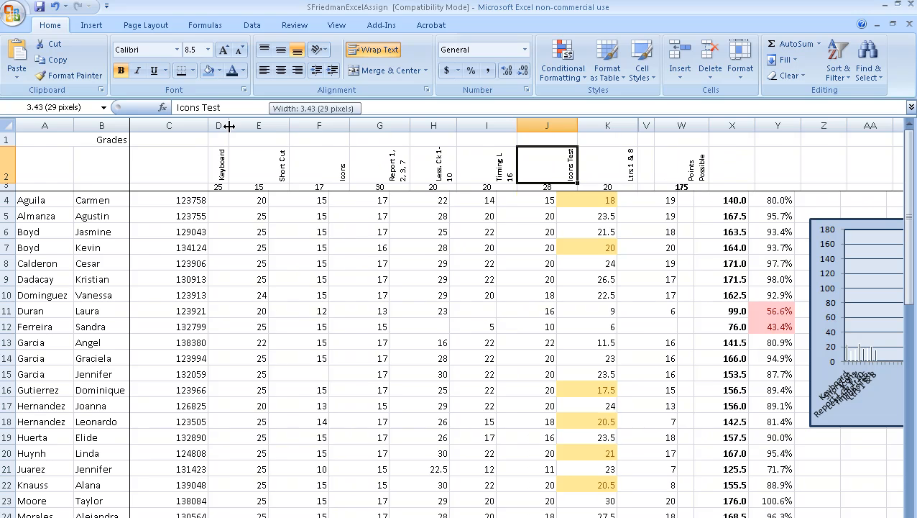
drag(289, 125, 253, 125)
drag(311, 125, 278, 127)
click(280, 138)
double_click(279, 133)
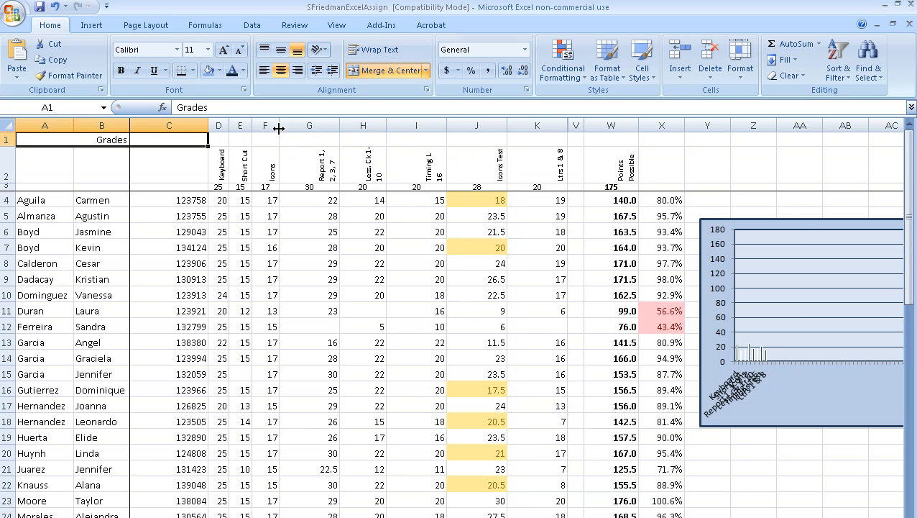
key(ctrl+z)
click(311, 125)
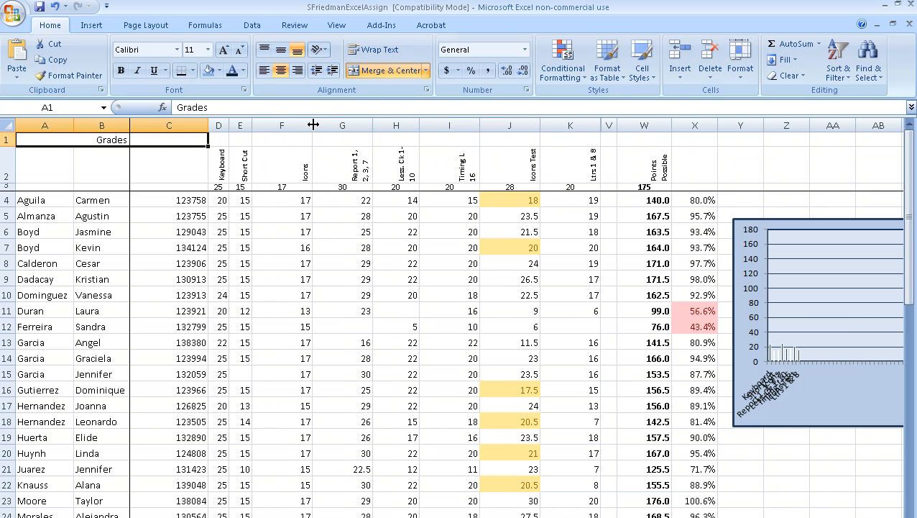
mouse_move(251, 126)
mouse_down()
mouse_move(286, 123)
mouse_move(249, 126)
mouse_up()
drag(310, 124, 270, 124)
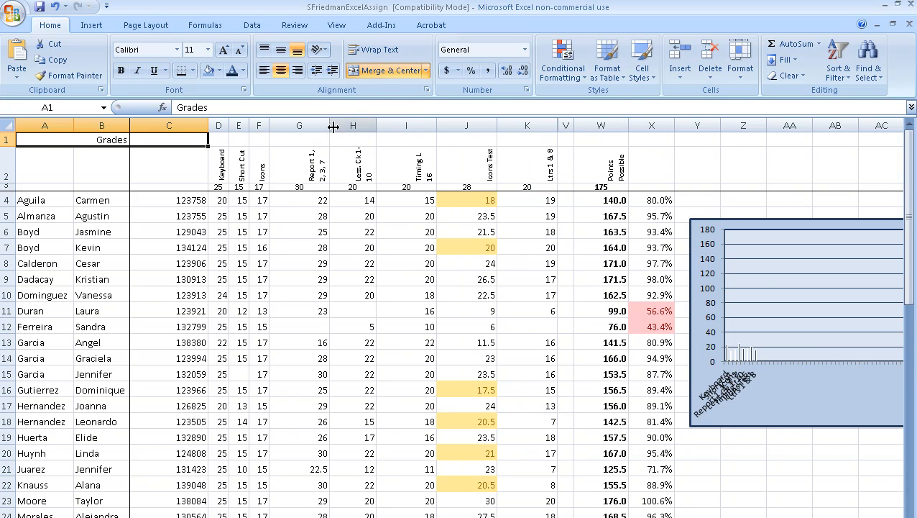
- Narrow the remaining assignment columns G through K and the Points Possible column W to fit their rotated headings
click(329, 125)
mouse_move(330, 125)
mouse_down()
mouse_move(288, 127)
mouse_move(335, 125)
mouse_move(314, 125)
mouse_up()
drag(375, 125, 336, 125)
mouse_move(399, 129)
mouse_down()
mouse_move(358, 125)
mouse_move(420, 124)
mouse_move(387, 125)
mouse_up()
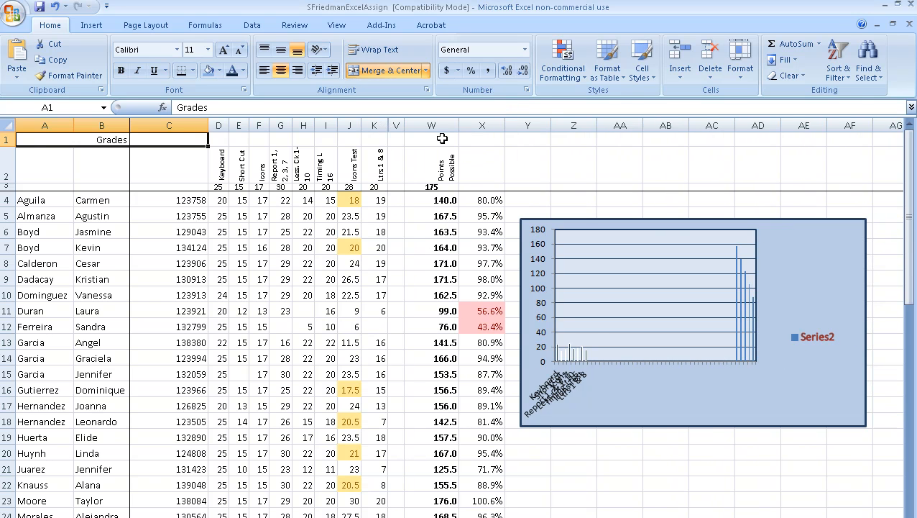
drag(459, 125, 431, 128)
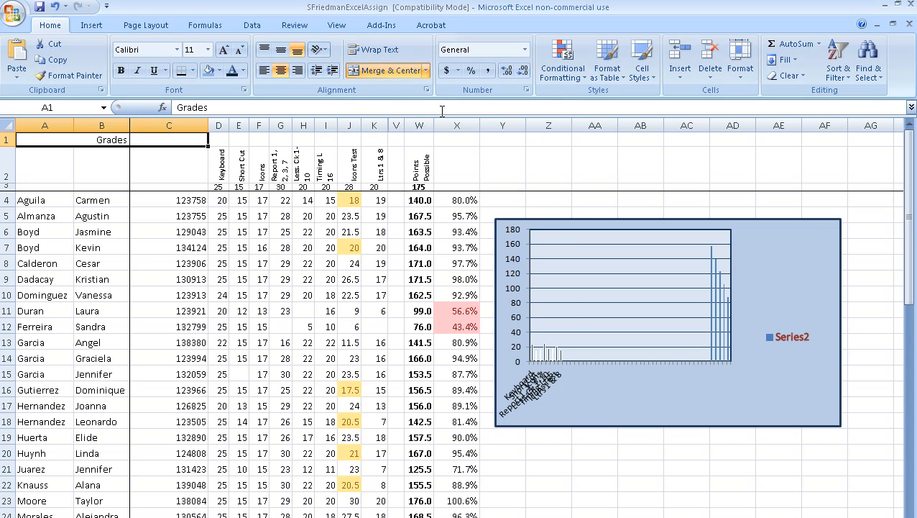
click(427, 90)
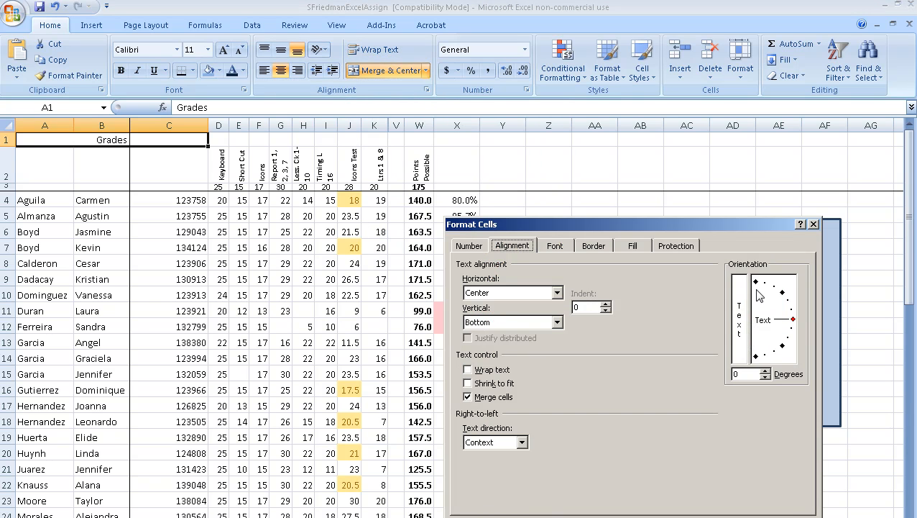
click(787, 517)
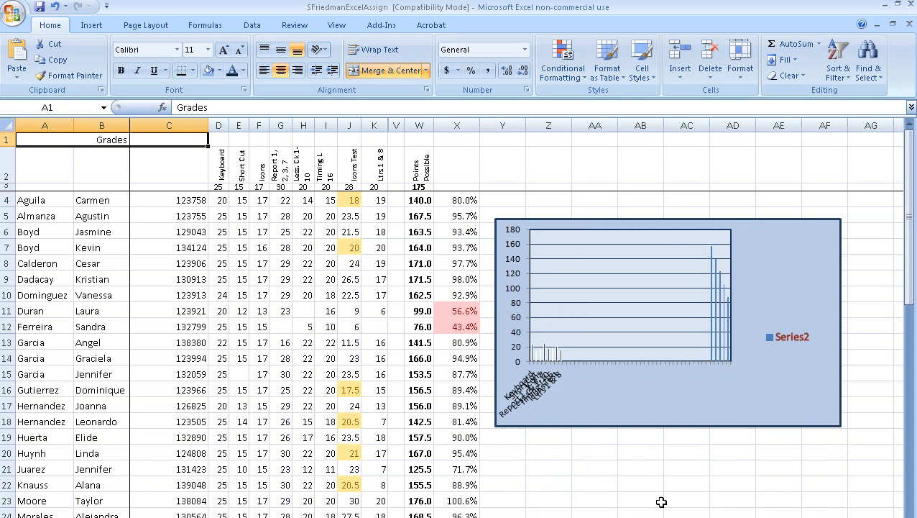
drag(308, 295, 284, 295)
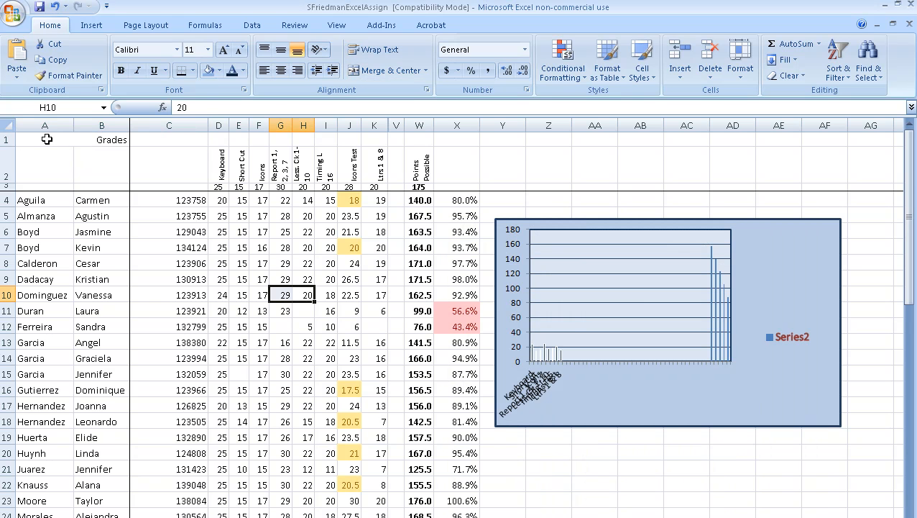
- Unmerge the Grades title cell that spans A1:C1
drag(44, 138, 469, 137)
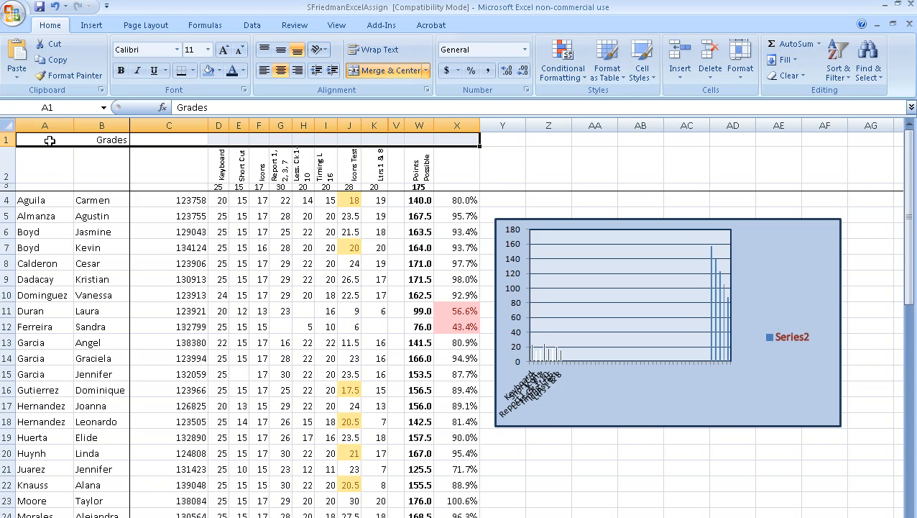
click(49, 139)
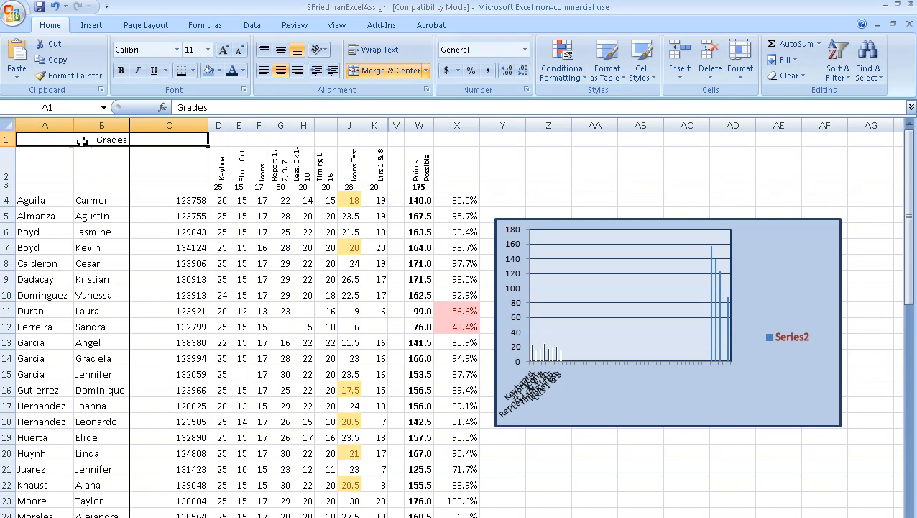
click(385, 70)
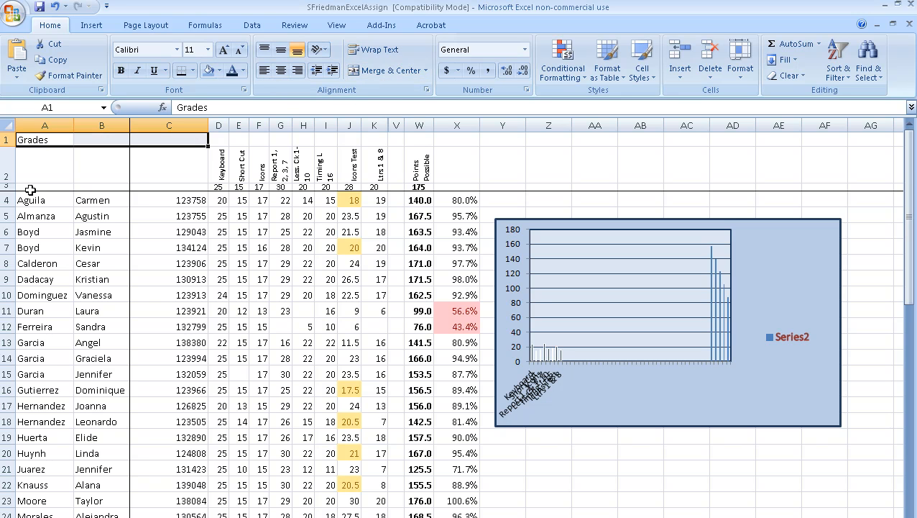
click(38, 151)
- Merge and center the Grades title across A1:X1
click(36, 140)
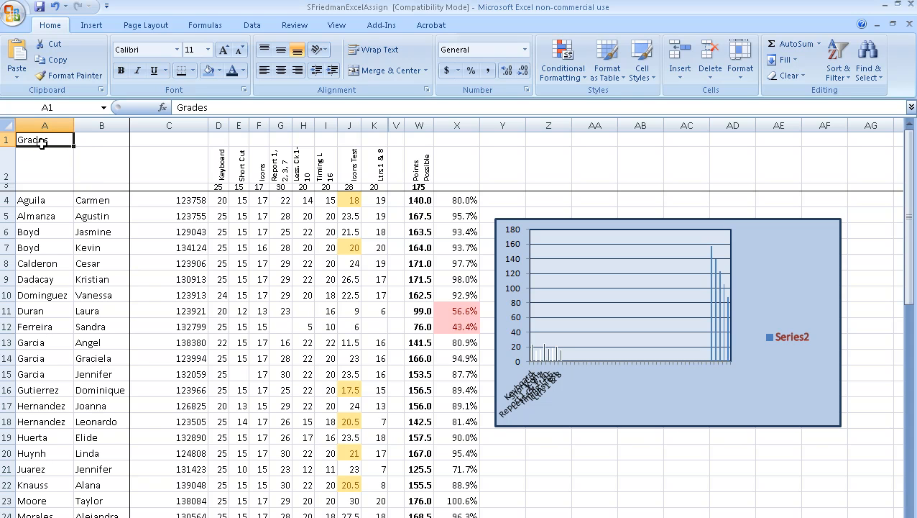
drag(38, 139, 463, 139)
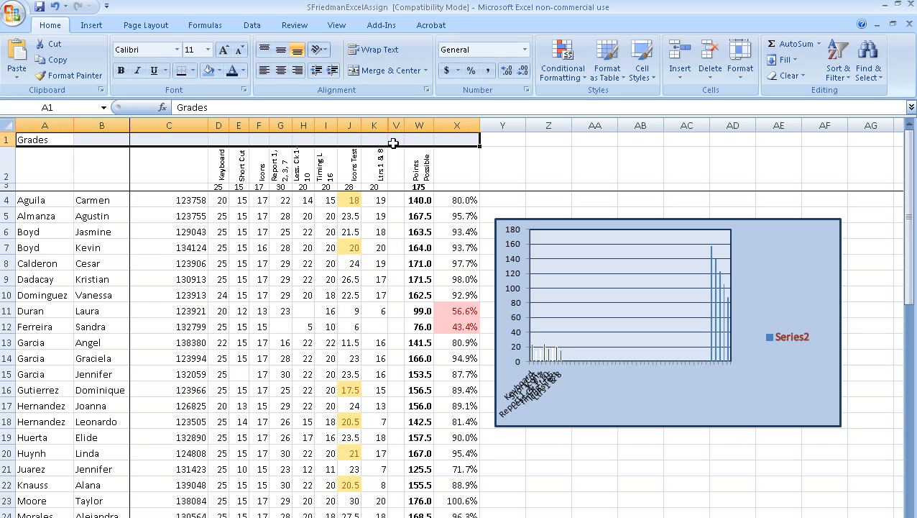
click(395, 70)
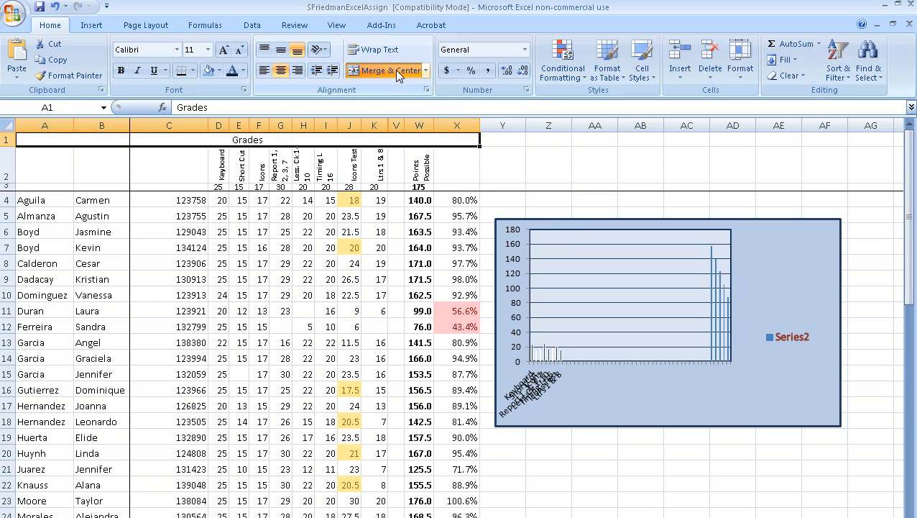
click(175, 230)
- Make the Grades title bold and give its merged cell a thick bottom border
click(45, 139)
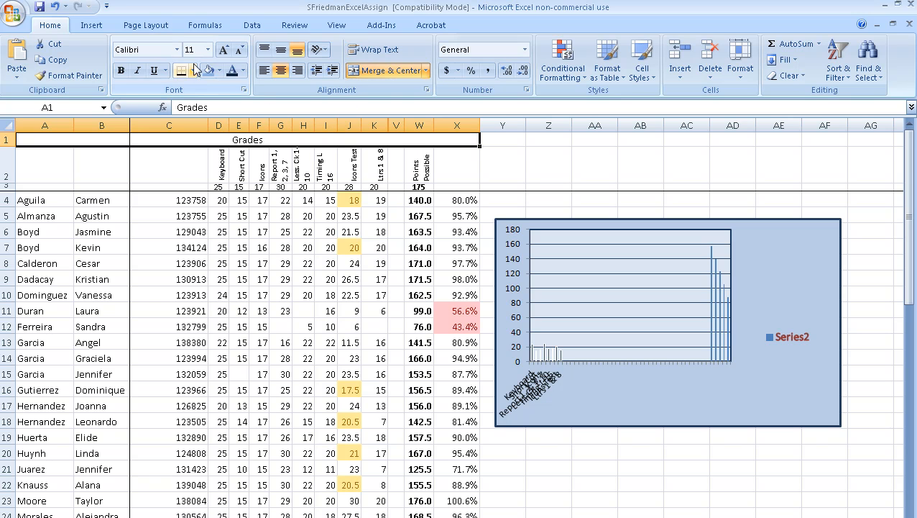
click(121, 70)
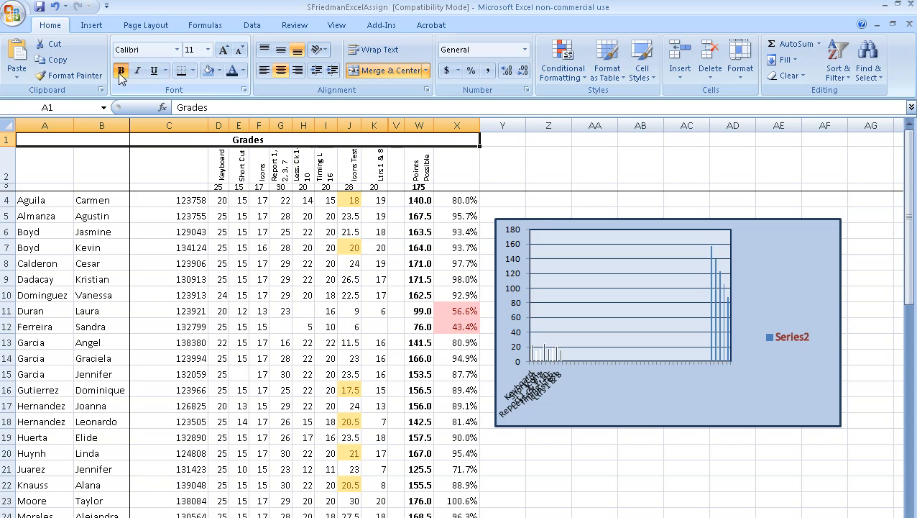
click(192, 70)
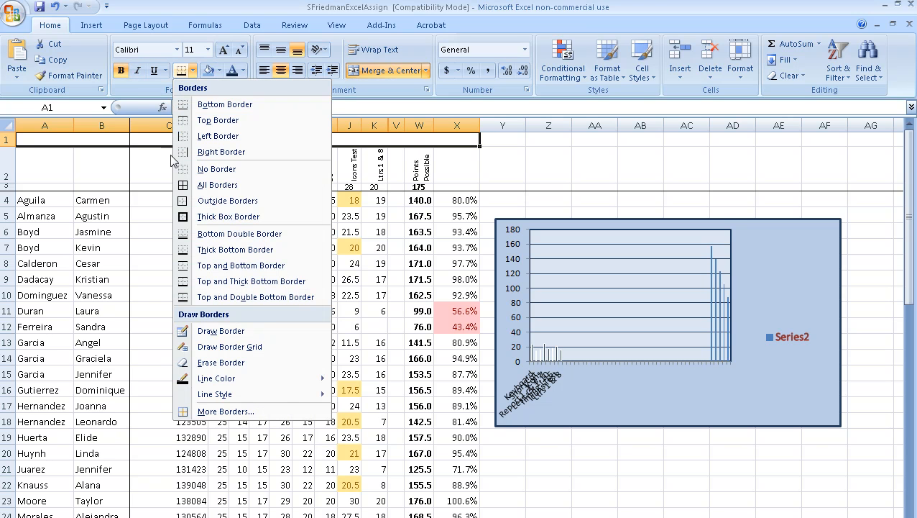
click(199, 251)
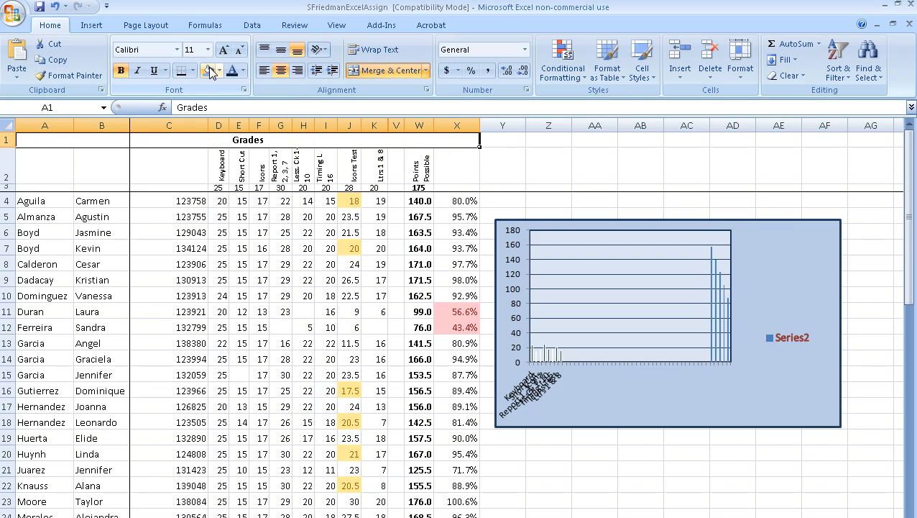
- Fill the Grades title cell with a light blue theme color and set its font size to 18
click(208, 70)
click(220, 71)
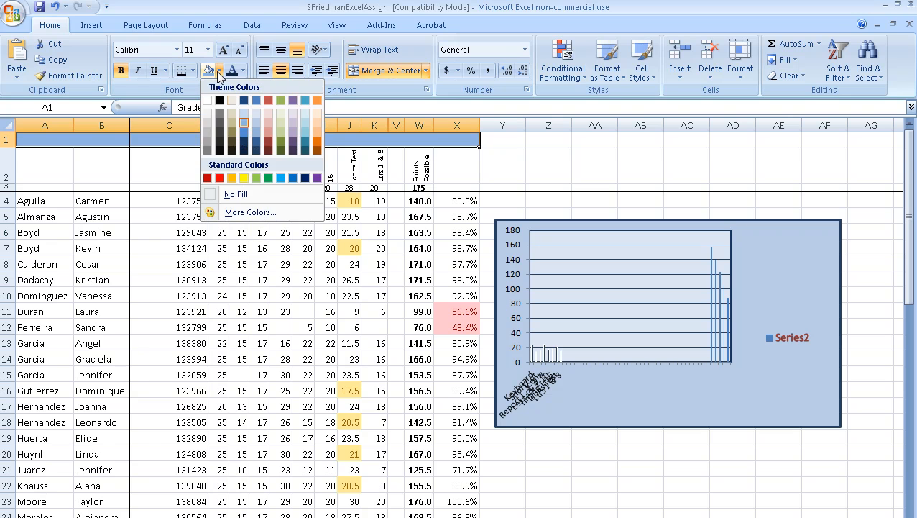
click(242, 121)
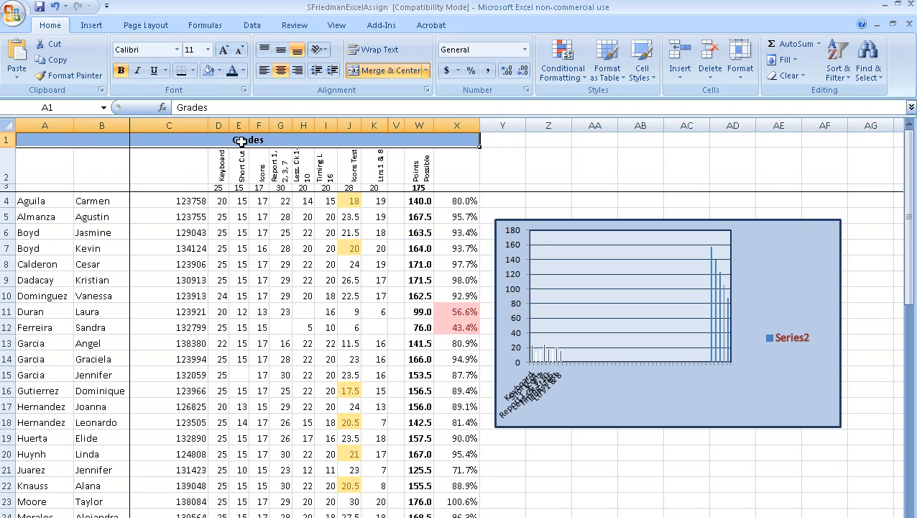
click(208, 49)
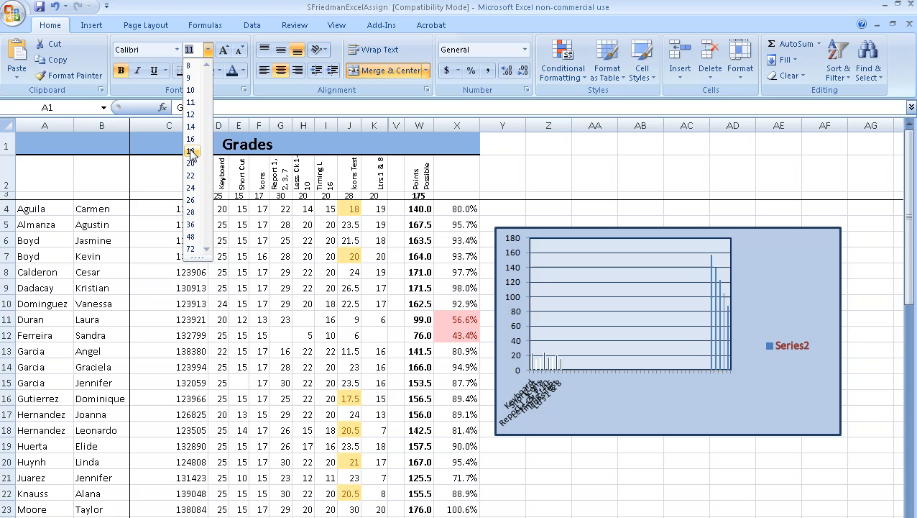
click(192, 151)
click(239, 287)
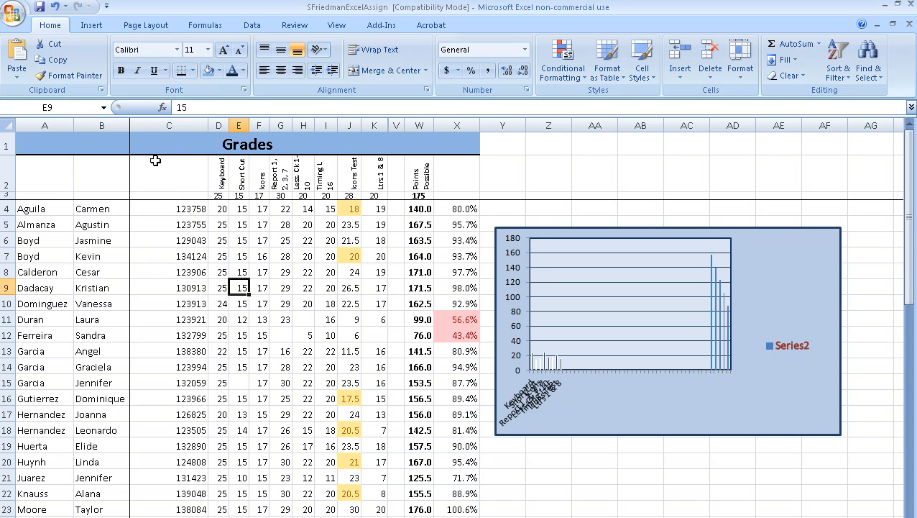